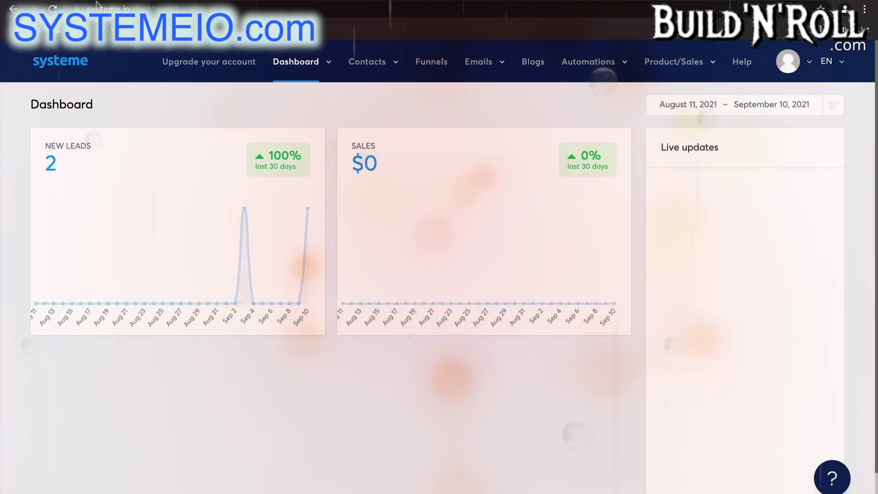
Show the Emails dropdown from the dashboard's top navigation
{"action": "mouse_move", "coordinate": [453, 74]}
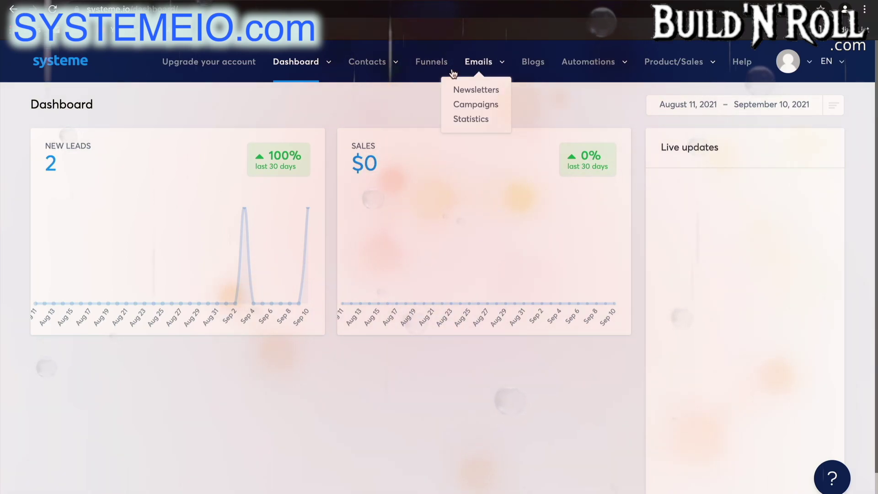
Start a new newsletter with the subject 'New Offer September'
{"action": "left_click", "coordinate": [489, 89]}
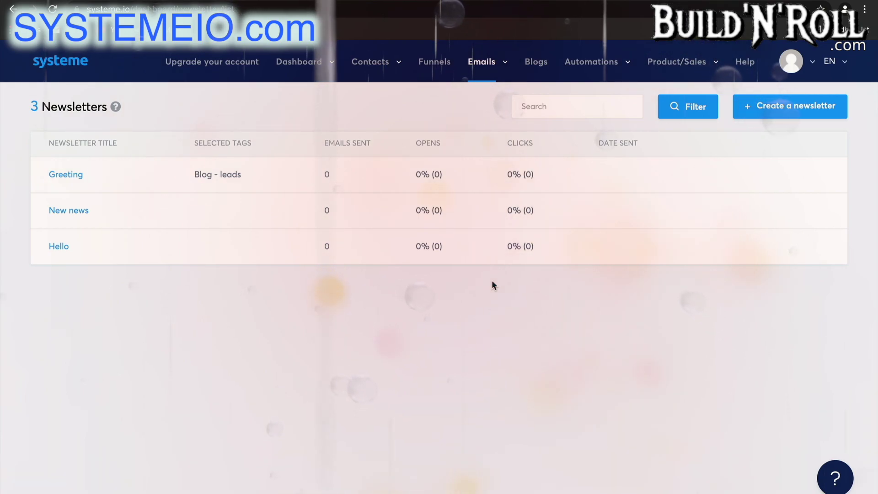
{"action": "left_click", "coordinate": [764, 108]}
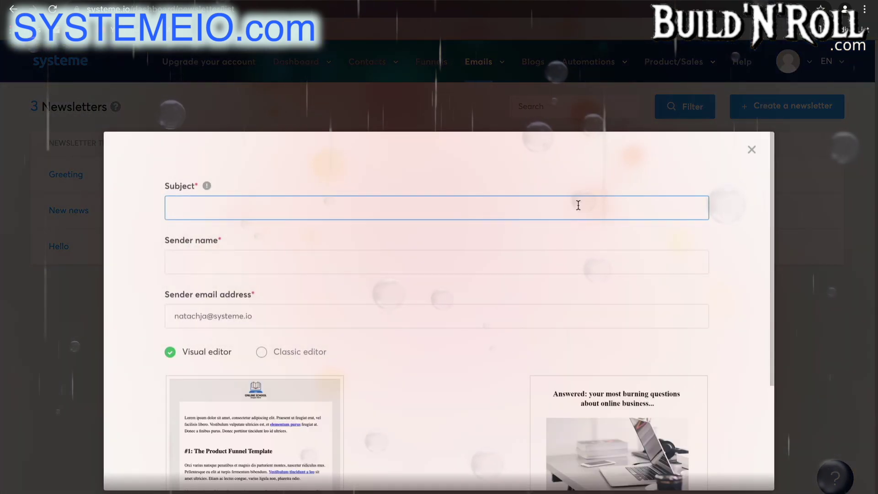
{"action": "left_click", "coordinate": [562, 207]}
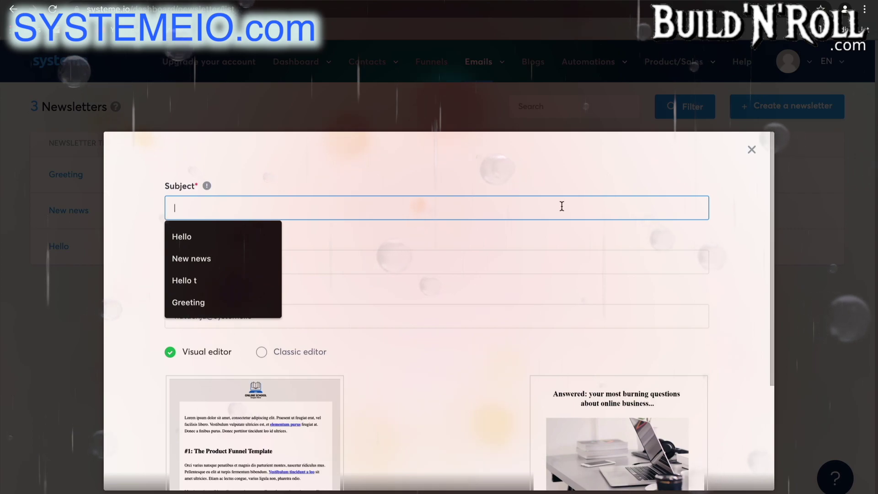
{"action": "type", "text": "New O"}
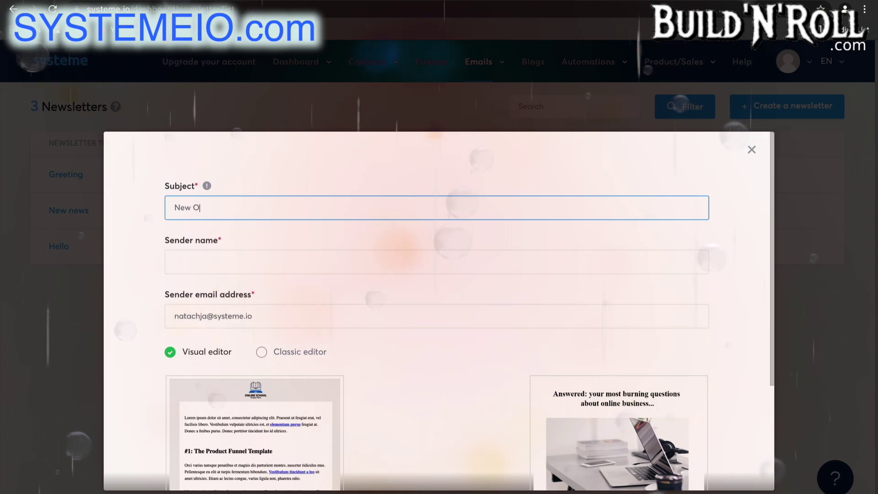
{"action": "type", "text": "ffer"}
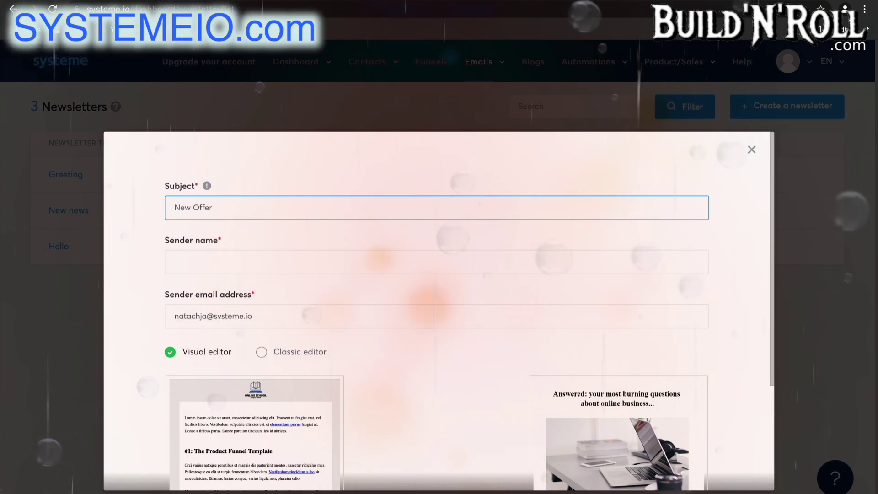
{"action": "type", "text": " Septem"}
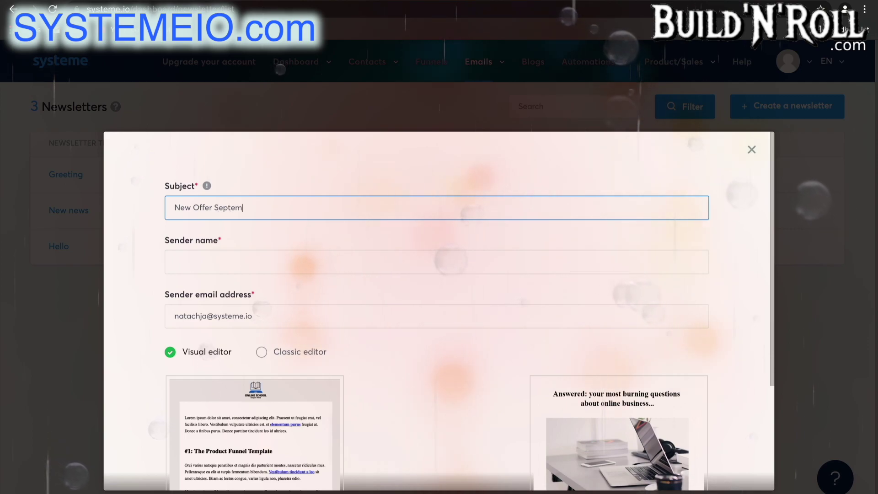
{"action": "type", "text": "ber"}
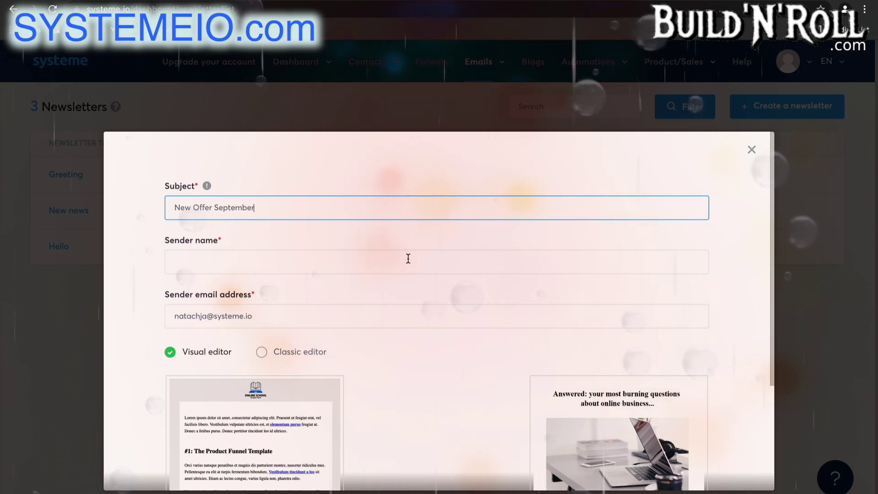
Fill in the suggested sender name and sender email, and choose the classic editor
{"action": "left_click", "coordinate": [408, 259]}
{"action": "left_click", "coordinate": [250, 295]}
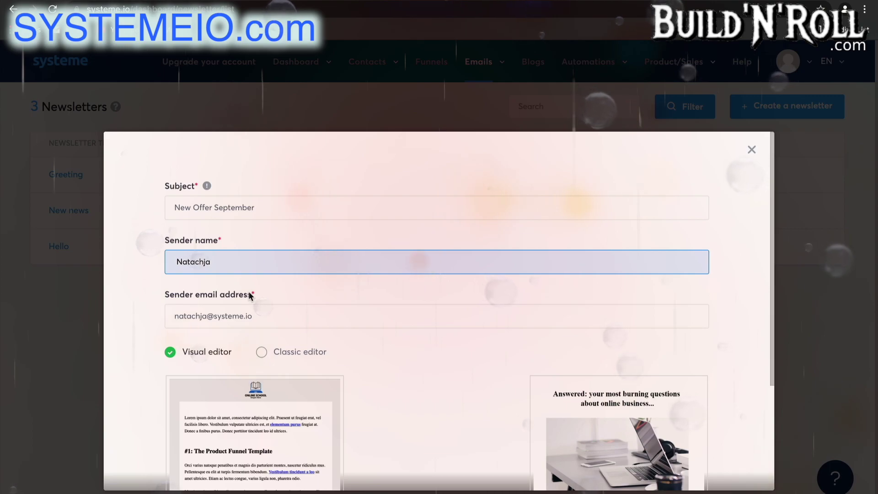
{"action": "left_click", "coordinate": [251, 316]}
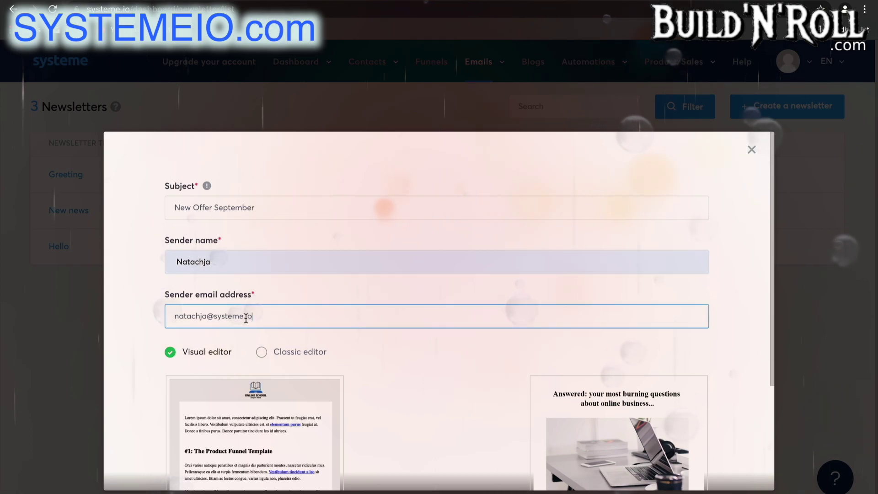
{"action": "left_click", "coordinate": [217, 322], "text": "shift"}
{"action": "key", "text": "BackSpace"}
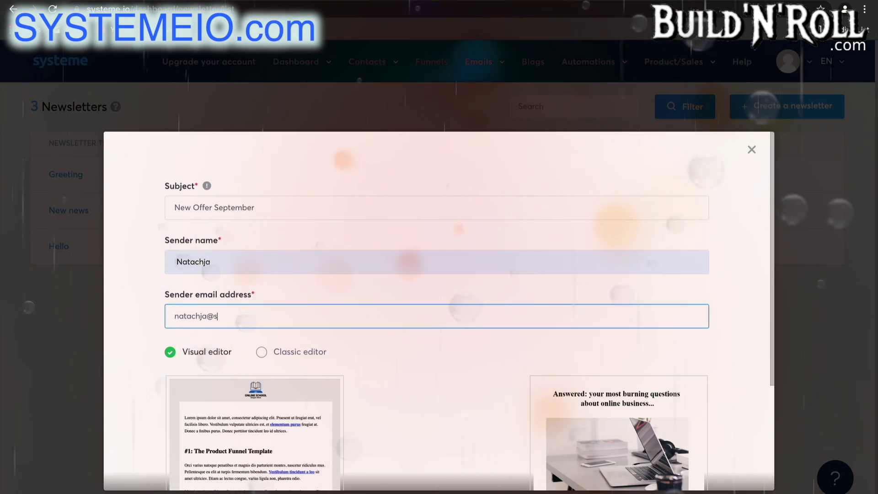
{"action": "key", "text": "BackSpace"}
{"action": "left_click", "coordinate": [229, 352]}
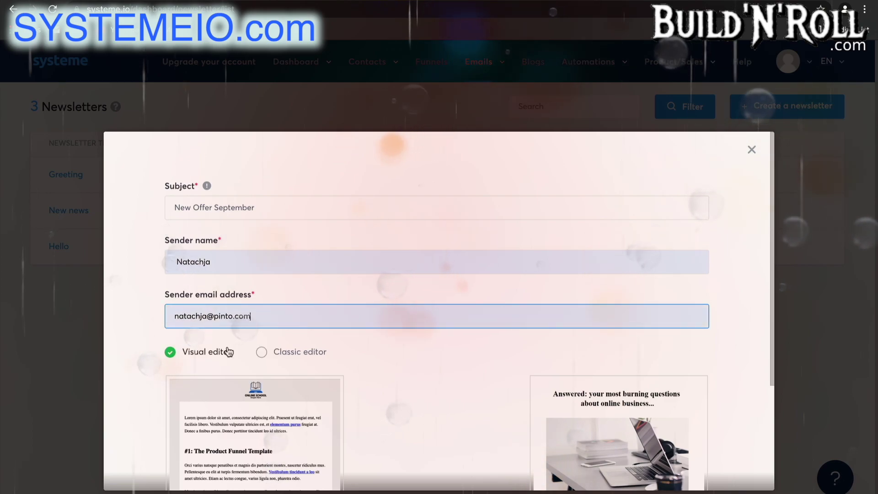
{"action": "scroll", "coordinate": [468, 369], "scroll_direction": "down", "scroll_amount": 3}
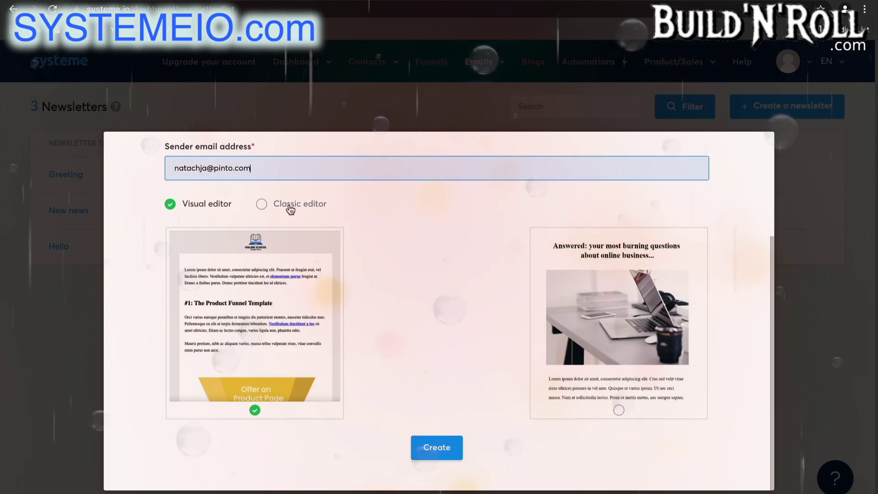
{"action": "left_click", "coordinate": [290, 207]}
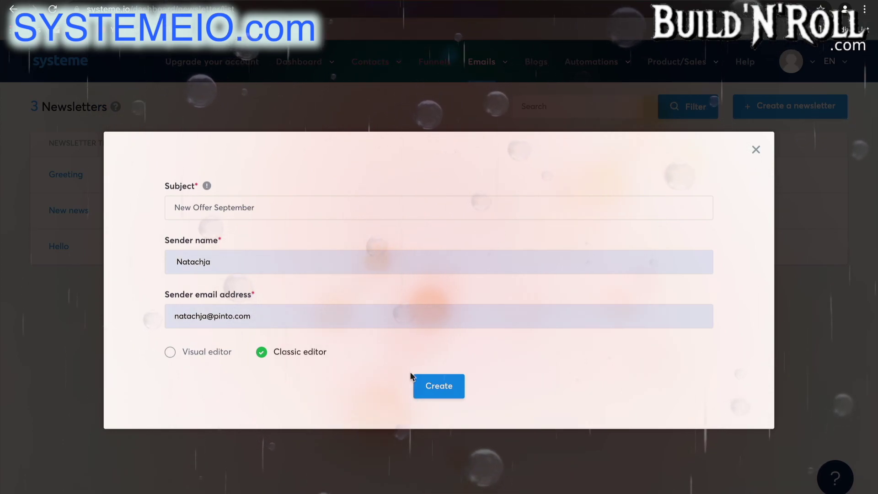
Create the newsletter and type a short 'Hey there' greeting in the body
{"action": "left_click", "coordinate": [434, 384]}
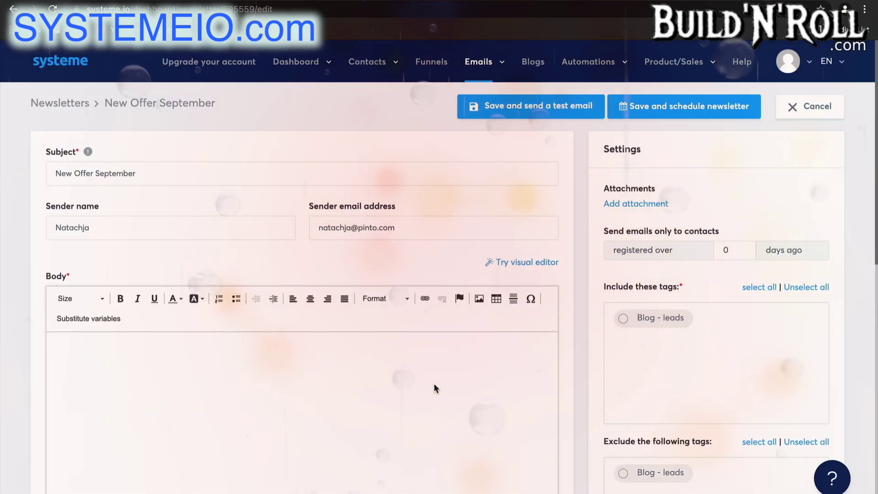
{"action": "scroll", "coordinate": [434, 384], "scroll_direction": "down", "scroll_amount": 1}
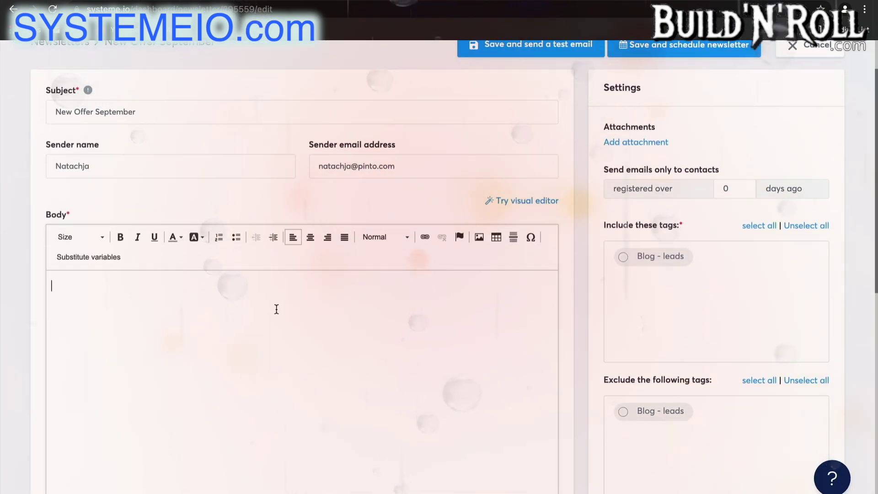
{"action": "type", "text": "Hey there"}
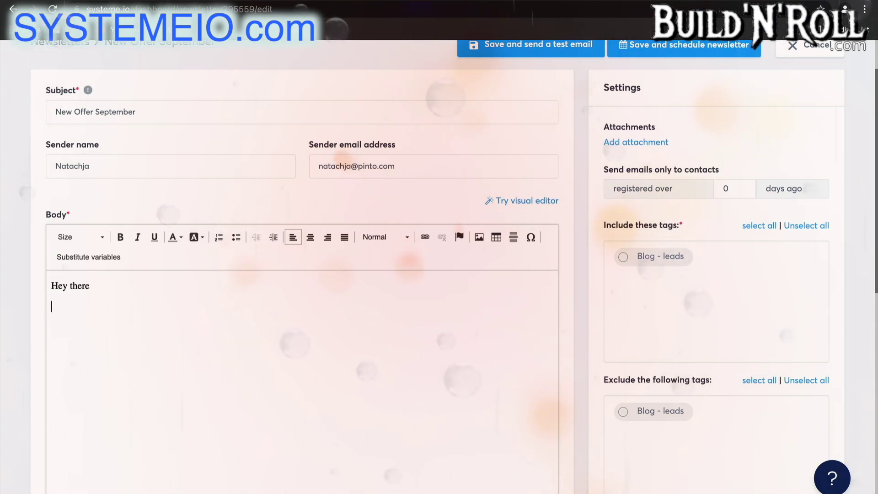
{"action": "type", "text": "  I woul"}
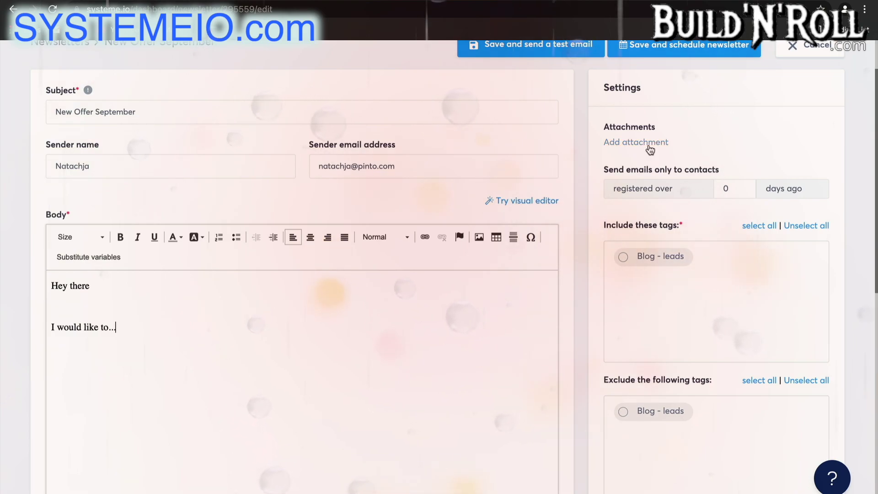
Send the newsletter to contacts tagged Blog - leads
{"action": "left_click", "coordinate": [645, 264]}
{"action": "scroll", "coordinate": [661, 312], "scroll_direction": "down", "scroll_amount": 4}
{"action": "scroll", "coordinate": [706, 354], "scroll_direction": "down", "scroll_amount": 3}
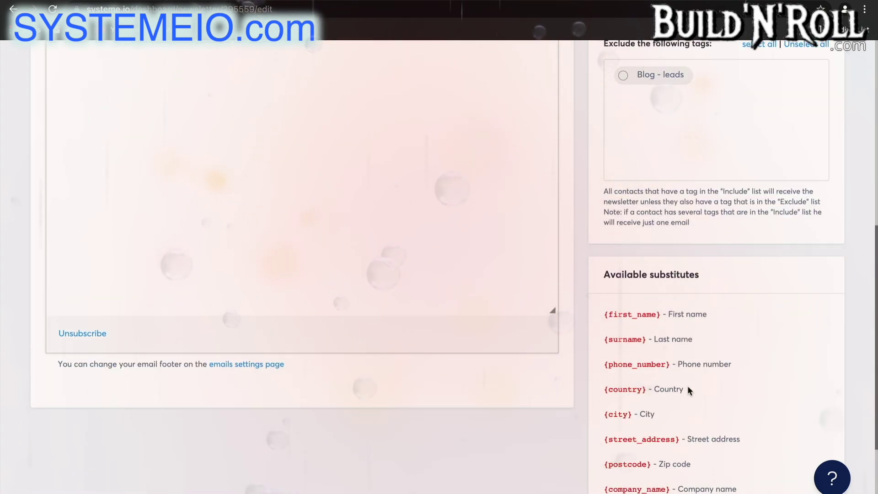
{"action": "scroll", "coordinate": [688, 385], "scroll_direction": "down", "scroll_amount": 3}
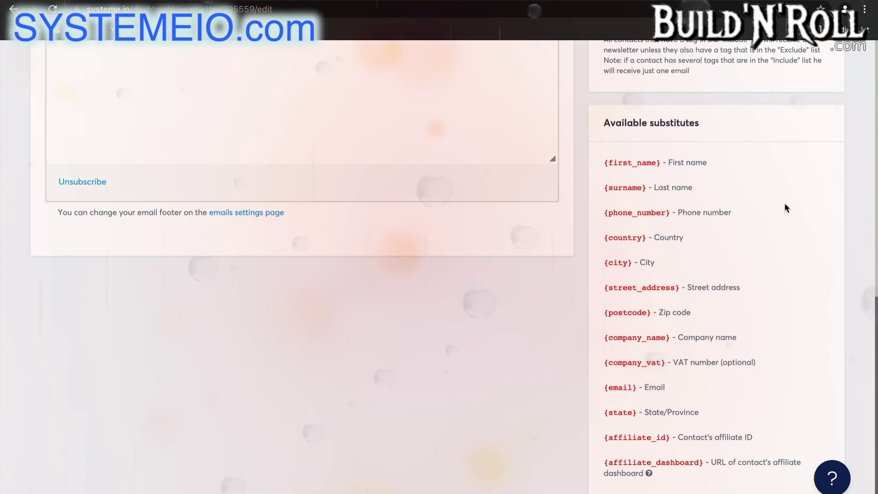
{"action": "scroll", "coordinate": [786, 208], "scroll_direction": "up", "scroll_amount": 10}
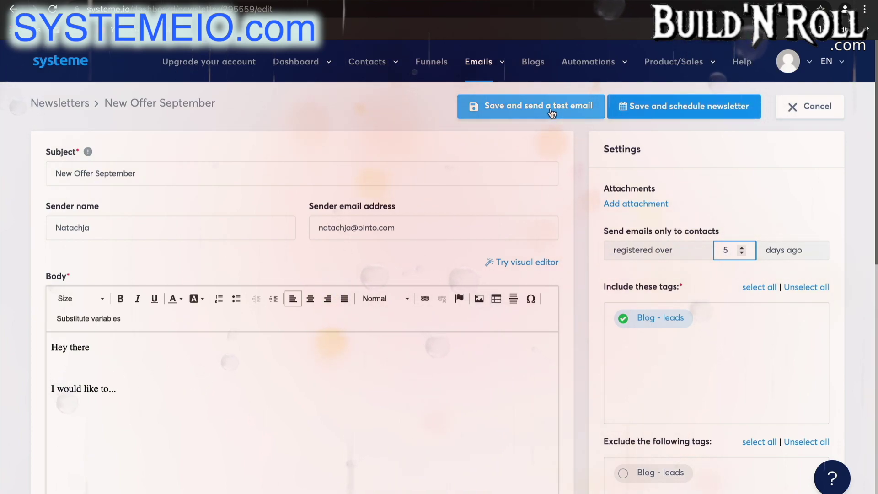
Save the newsletter for scheduling and go to the Campaigns list
{"action": "left_click", "coordinate": [673, 110]}
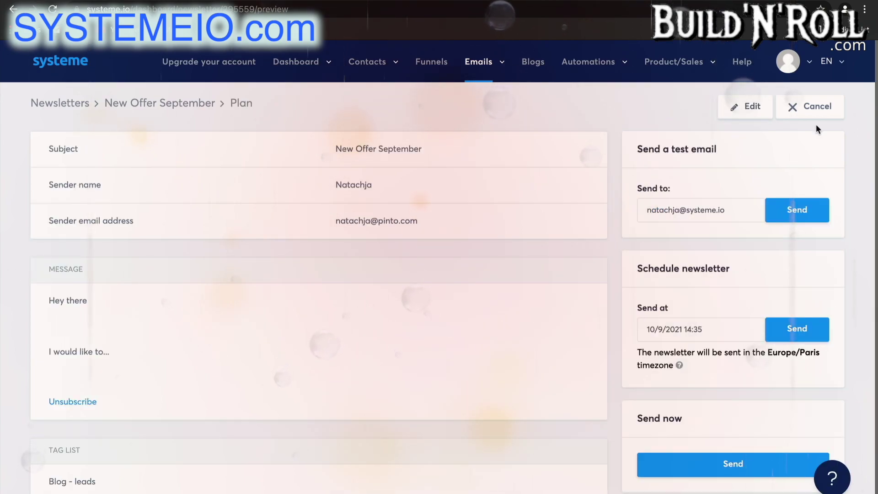
{"action": "mouse_move", "coordinate": [479, 64]}
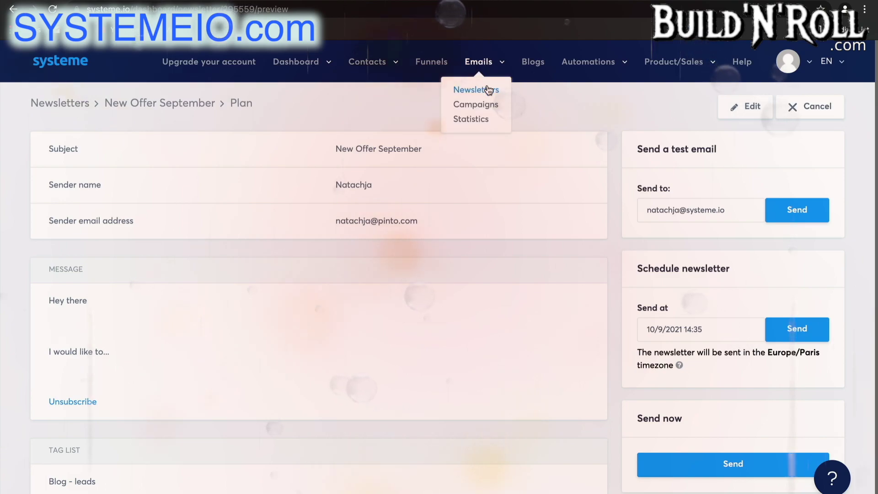
{"action": "left_click", "coordinate": [491, 110]}
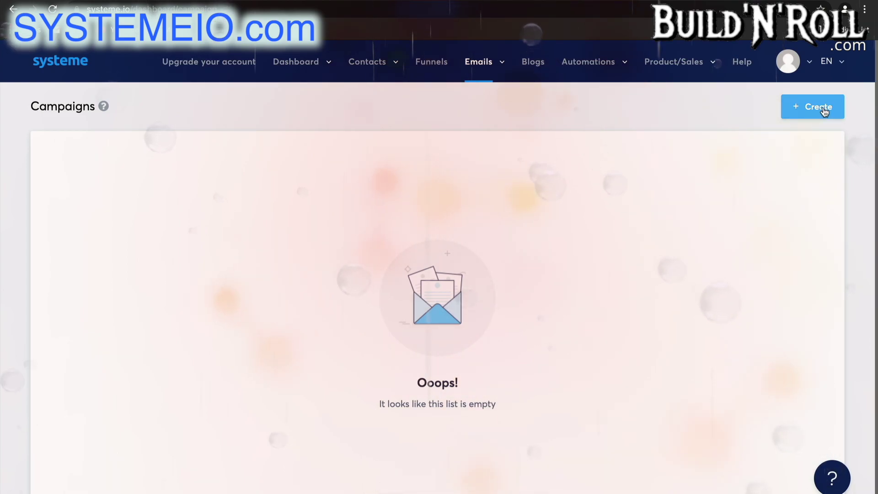
Create and save a campaign named '5 day coaching course', then open it
{"action": "left_click", "coordinate": [824, 109]}
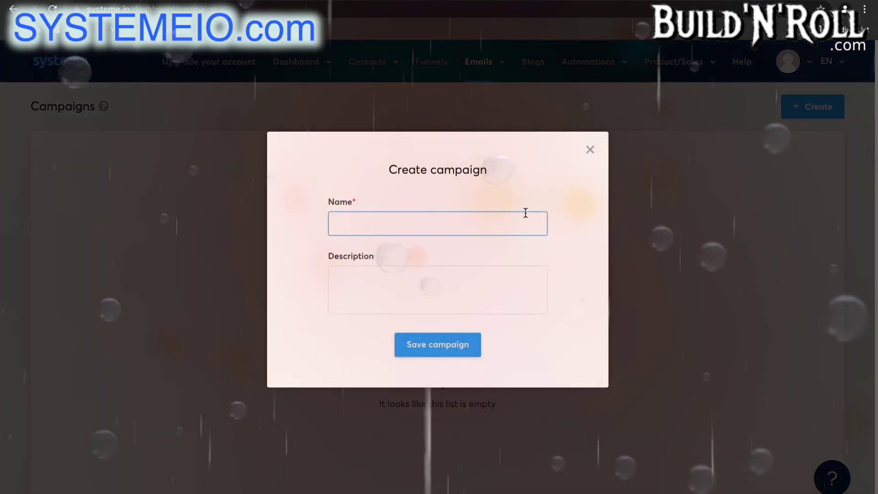
{"action": "left_click", "coordinate": [521, 213]}
{"action": "left_click", "coordinate": [418, 252]}
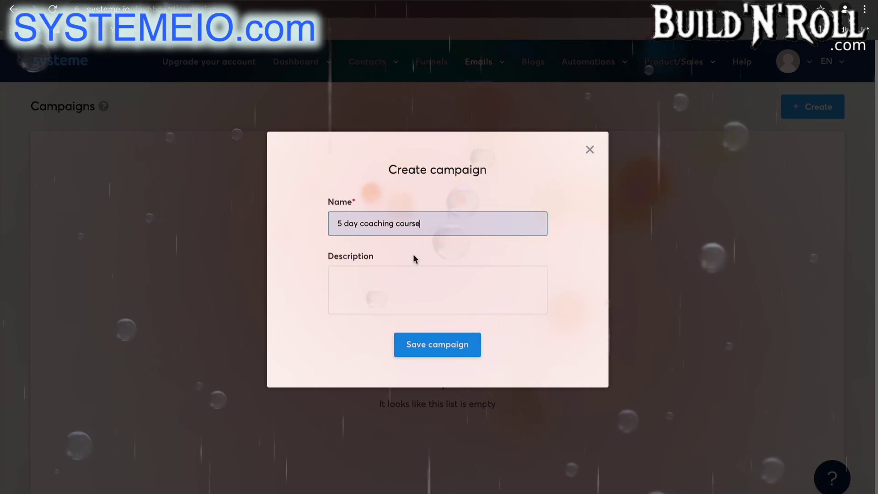
{"action": "left_click", "coordinate": [463, 341]}
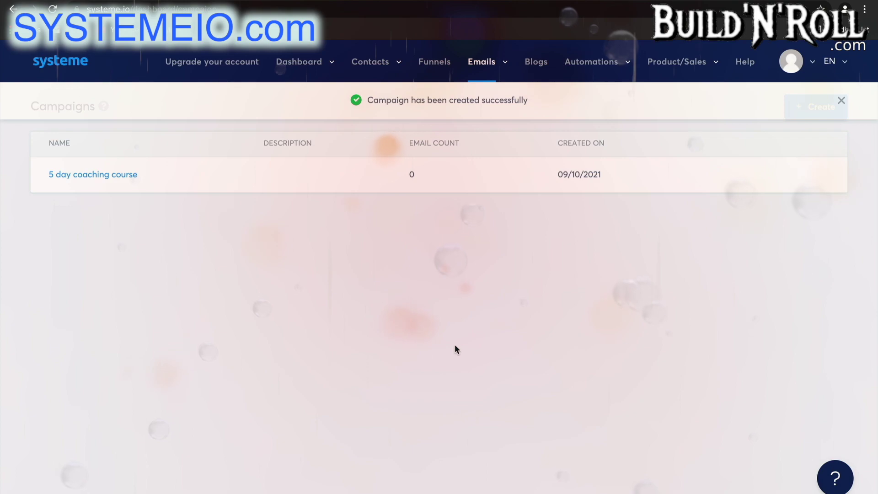
{"action": "left_click", "coordinate": [122, 181]}
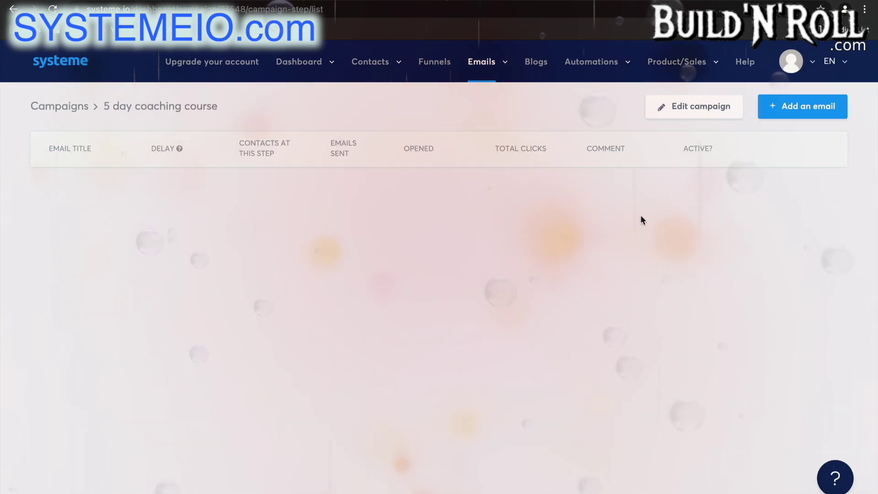
Add a campaign email and enter the sender's name and corrected sender email address
{"action": "left_click", "coordinate": [824, 117]}
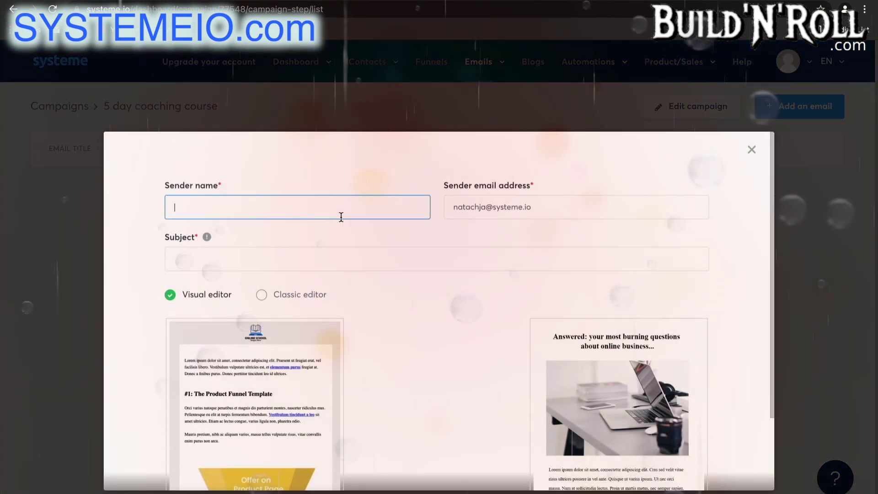
{"action": "type", "text": "Nat"}
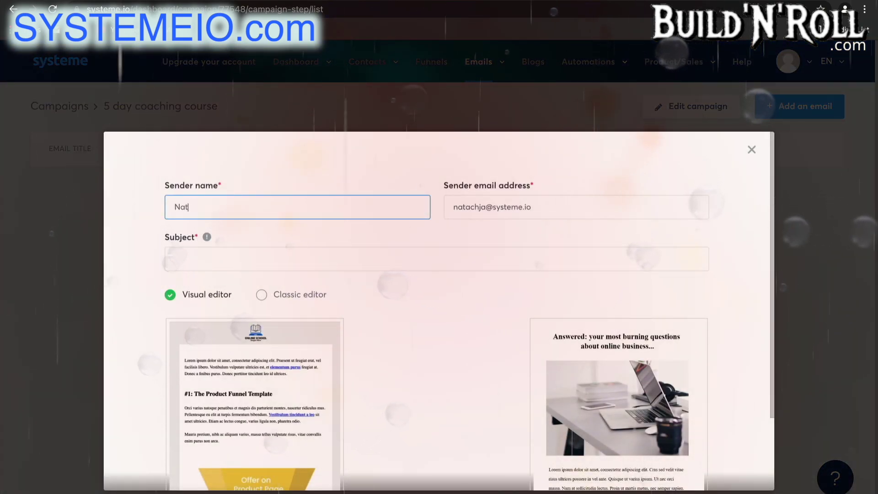
{"action": "type", "text": "achja"}
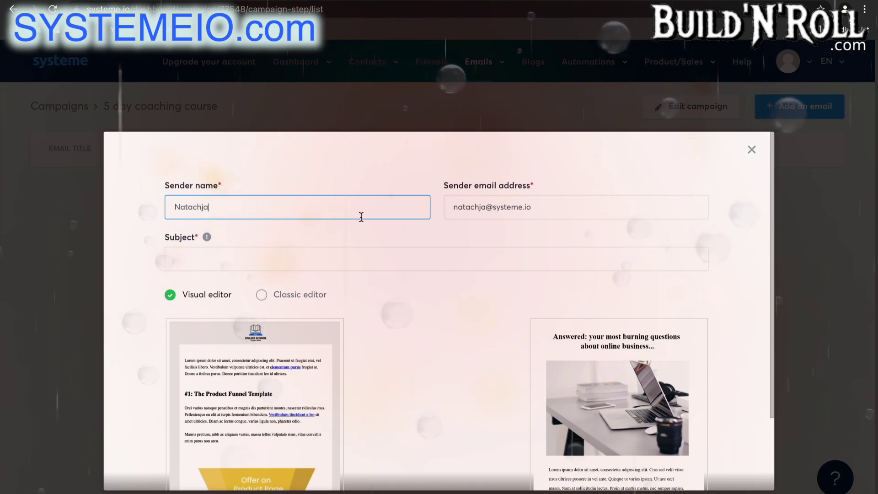
{"action": "left_click_drag", "start_coordinate": [531, 208], "coordinate": [494, 208]}
{"action": "key", "text": "BackSpace"}
{"action": "key", "text": "BackSpace"}
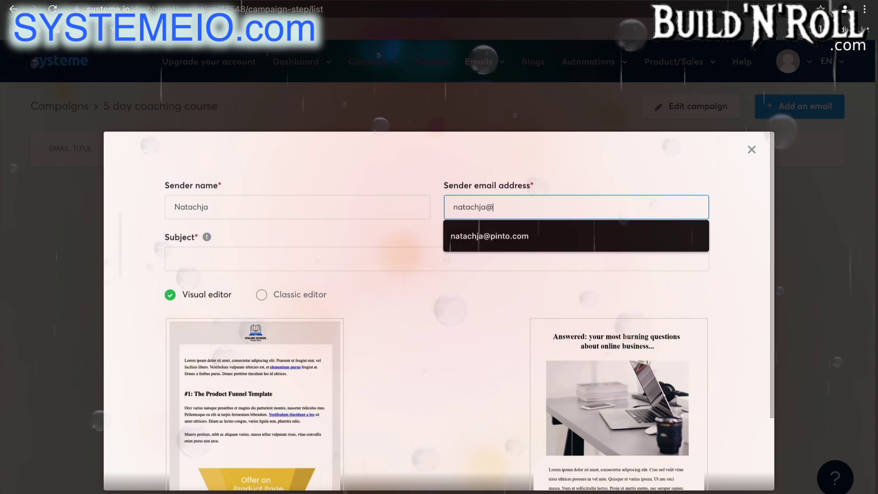
{"action": "key", "text": "Down"}
{"action": "key", "text": "Return"}
Set the email subject to 'The first step' and choose the classic editor
{"action": "left_click", "coordinate": [330, 255]}
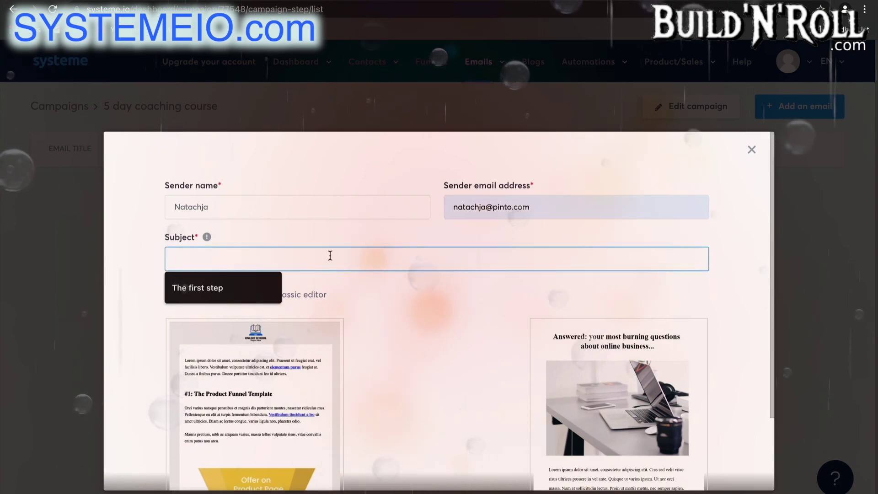
{"action": "left_click", "coordinate": [244, 295]}
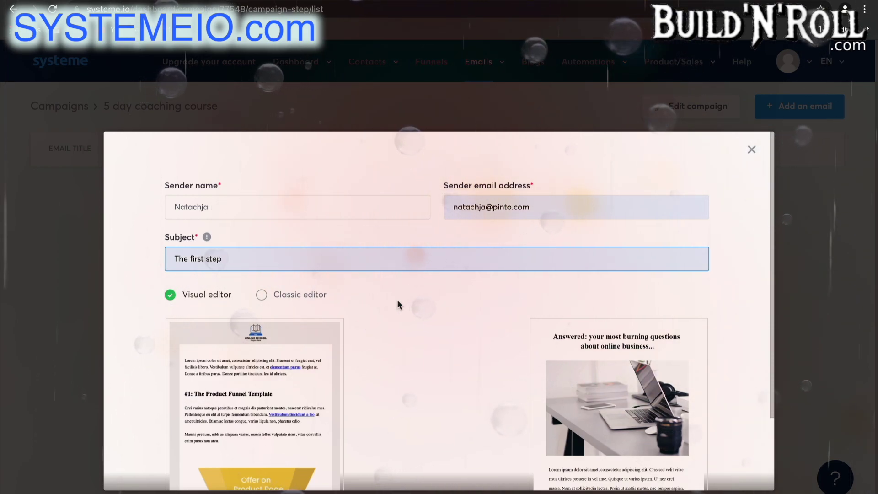
{"action": "left_click", "coordinate": [320, 297]}
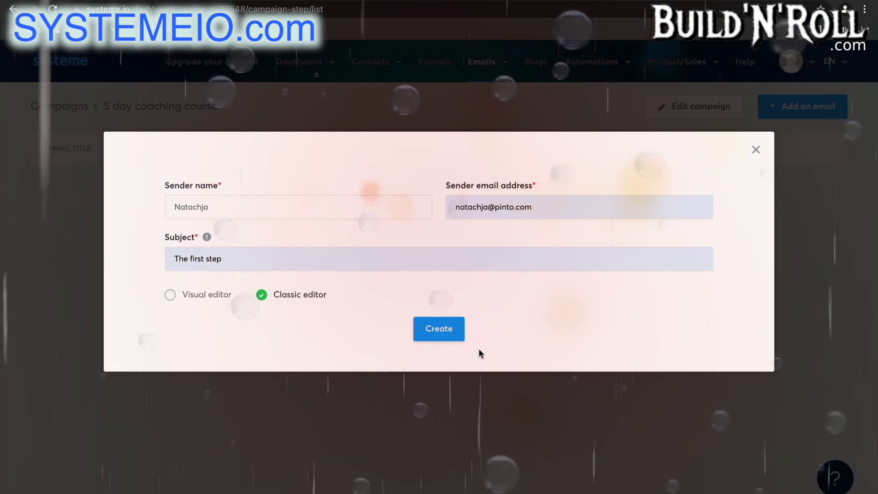
Create the email, write the body 'Here is your freebie..', and save it
{"action": "left_click", "coordinate": [452, 329]}
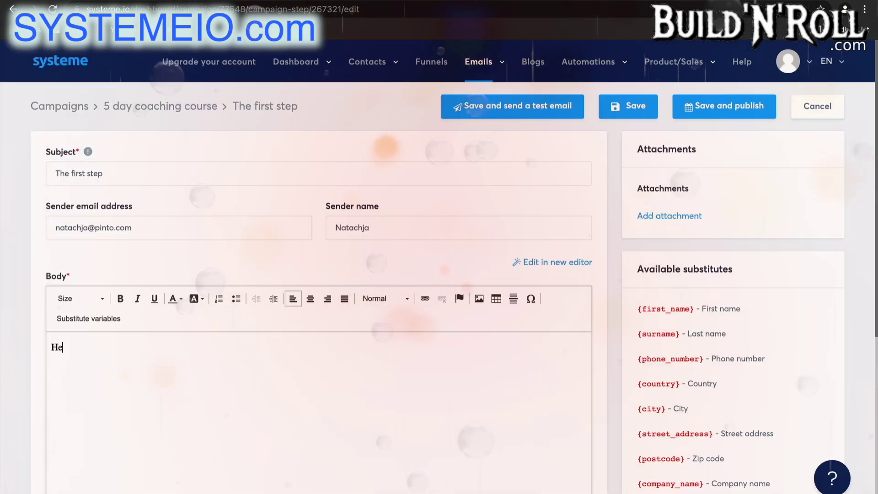
{"action": "type", "text": "Here is y"}
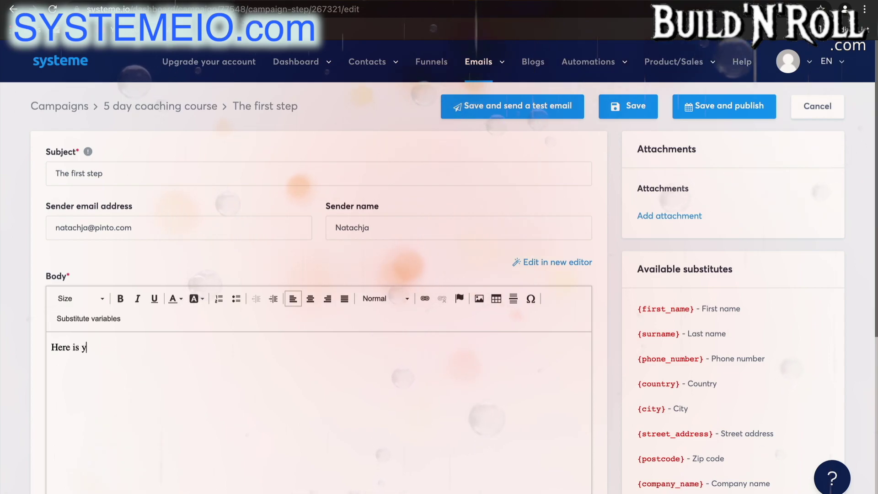
{"action": "type", "text": "our freebi"}
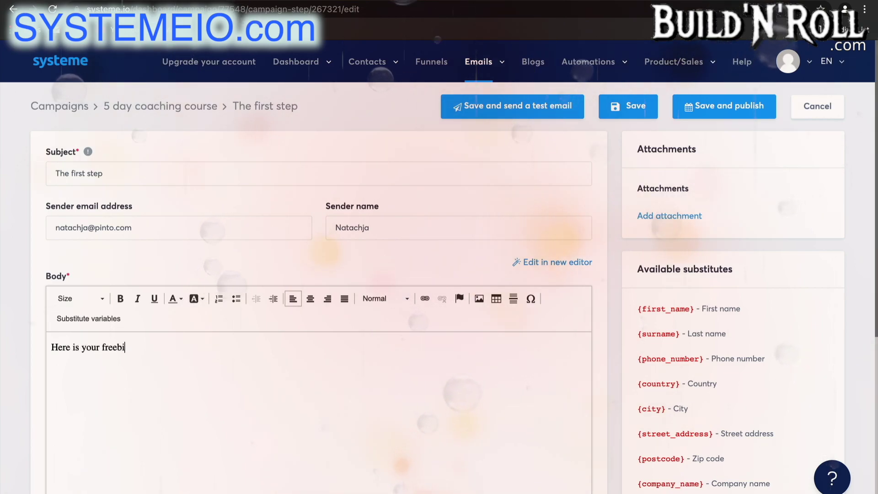
{"action": "type", "text": "e.."}
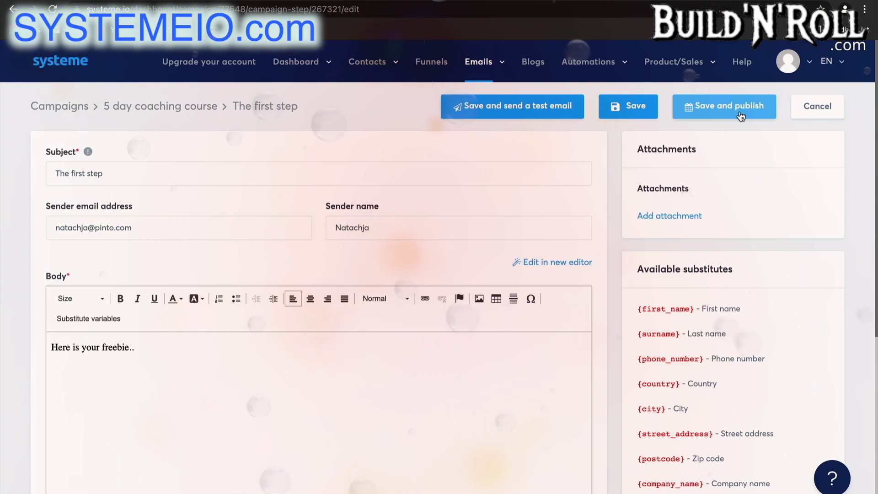
{"action": "left_click", "coordinate": [207, 226]}
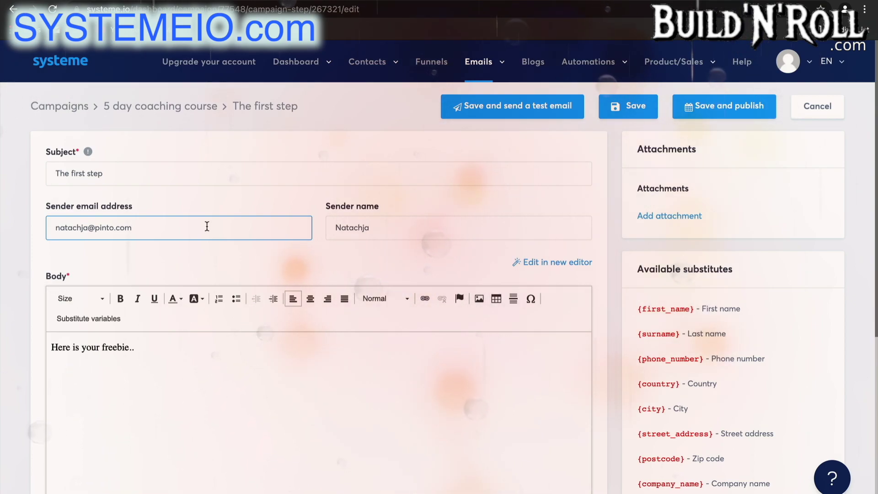
{"action": "left_click", "coordinate": [618, 109]}
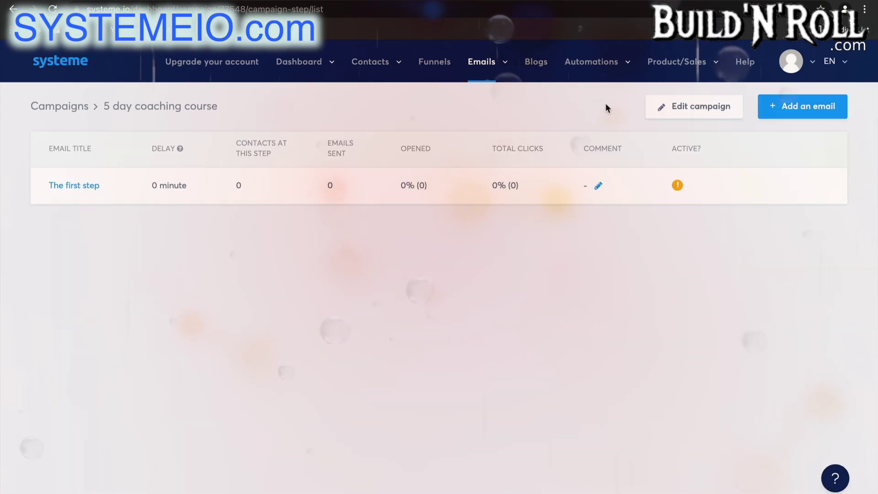
{"action": "mouse_move", "coordinate": [502, 64]}
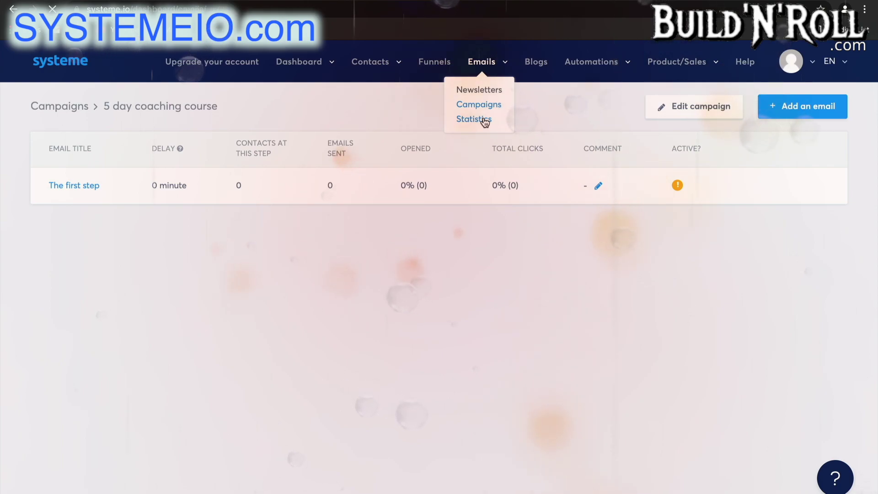
Review the Email Dashboard charts showing 0 sent and 0% open, spam and bounce rates
{"action": "left_click", "coordinate": [484, 120]}
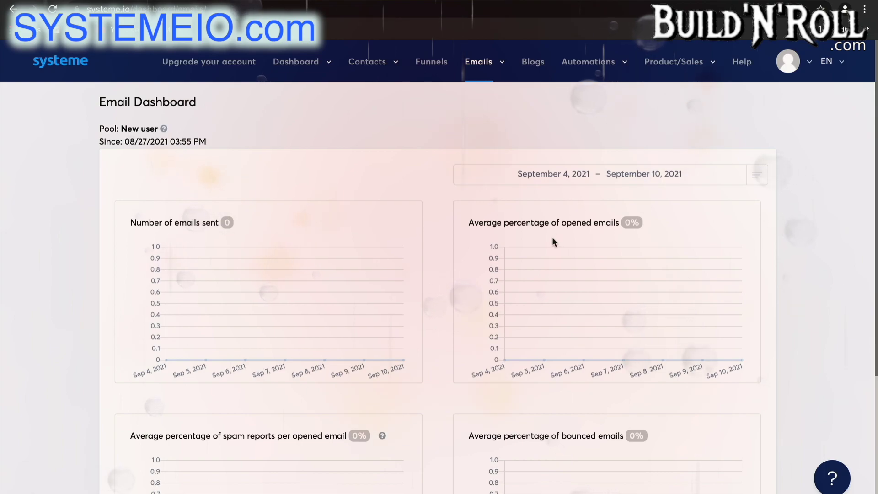
{"action": "scroll", "coordinate": [552, 237], "scroll_direction": "down", "scroll_amount": 2}
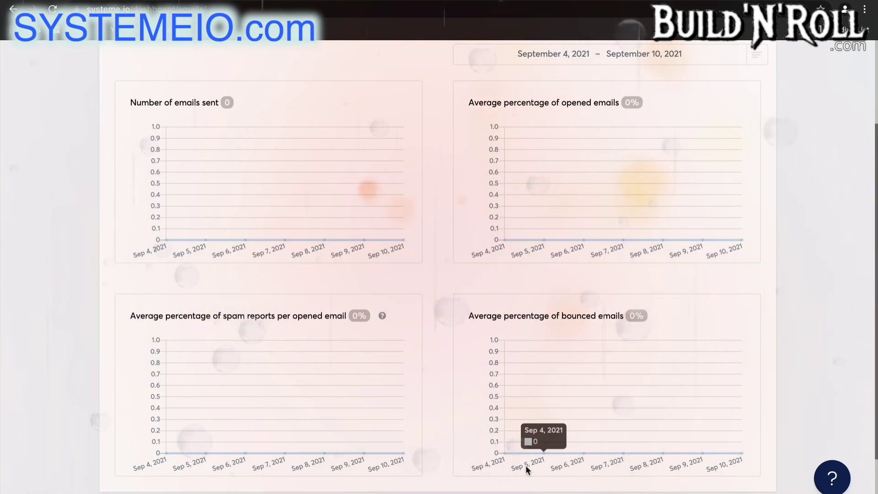
{"action": "scroll", "coordinate": [563, 119], "scroll_direction": "up", "scroll_amount": 3}
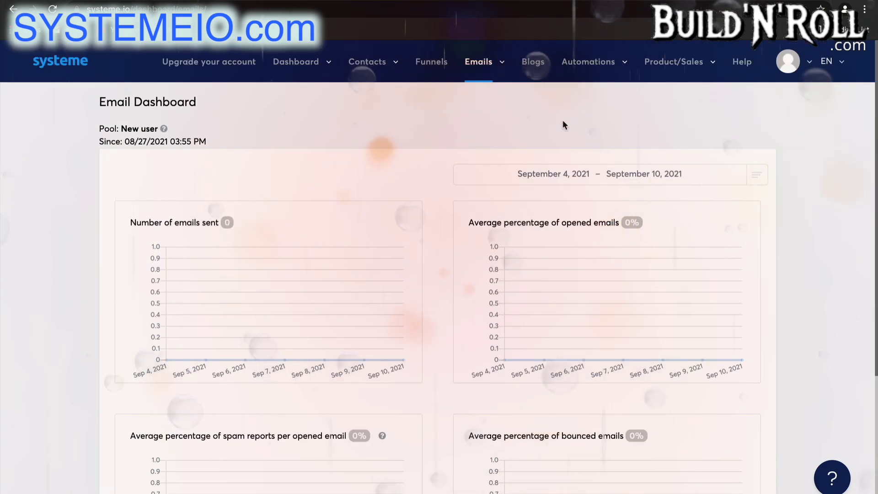
{"action": "mouse_move", "coordinate": [478, 64]}
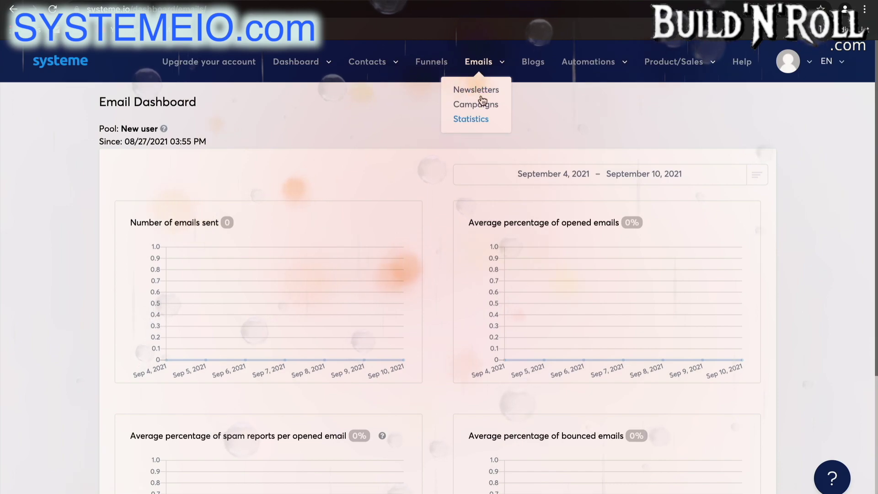